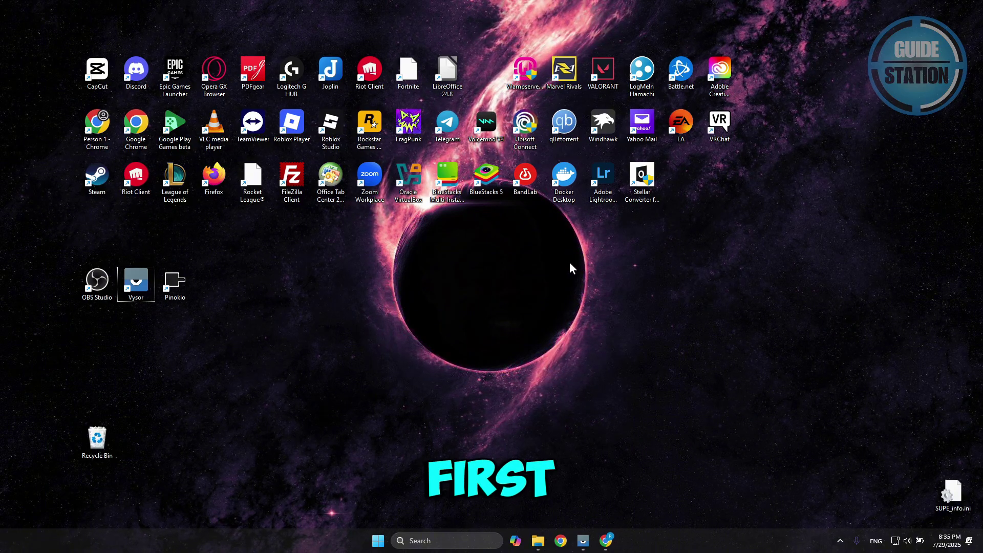
# Return to the Google results for 'YUPOO', with x.yupoo.com listed first
pyautogui.click(606, 540)
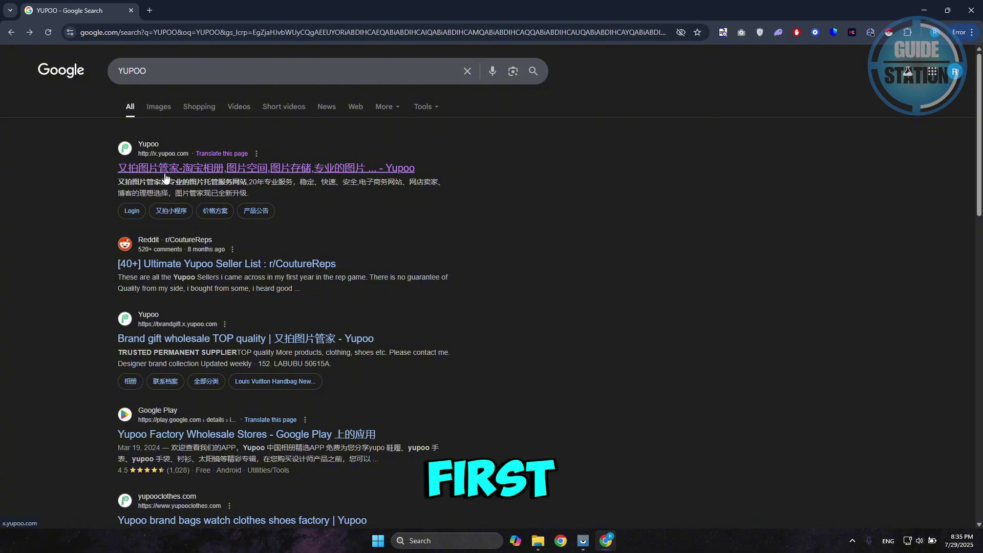
# Open the x.yupoo.com result and show its 'New Yupoo' home page full screen
pyautogui.click(185, 169)
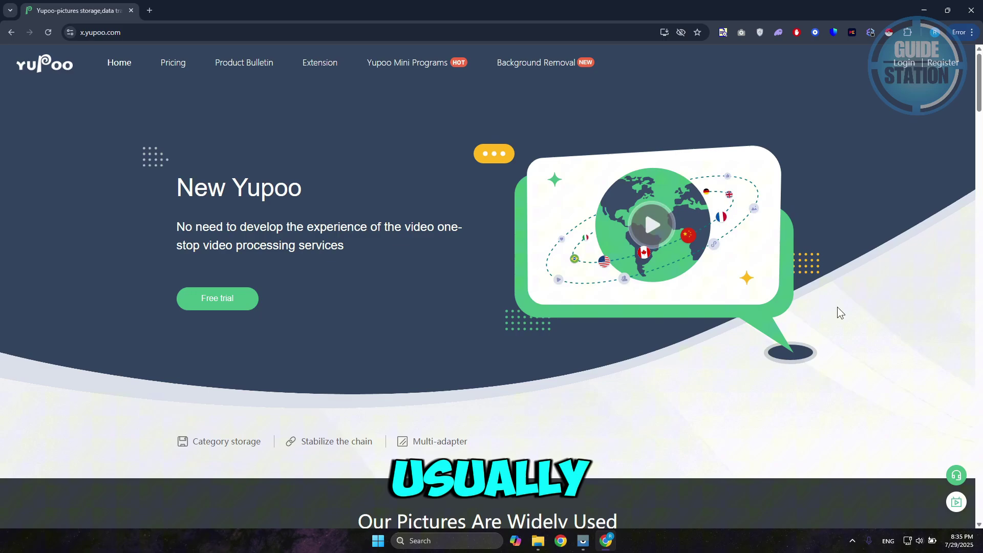
pyautogui.press('F11')
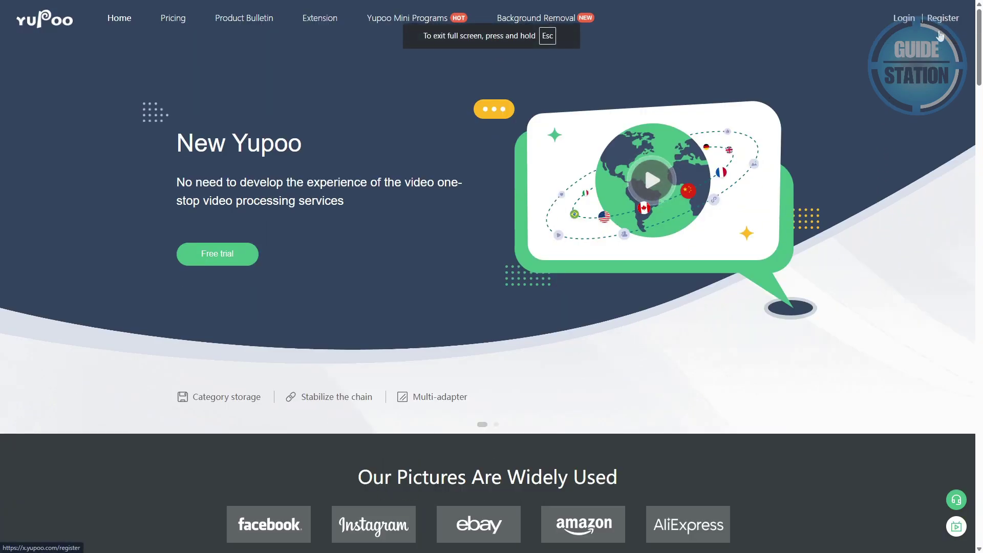
# Open the Yupoo registration form in its original Chinese and dismiss the translation popup
pyautogui.click(943, 18)
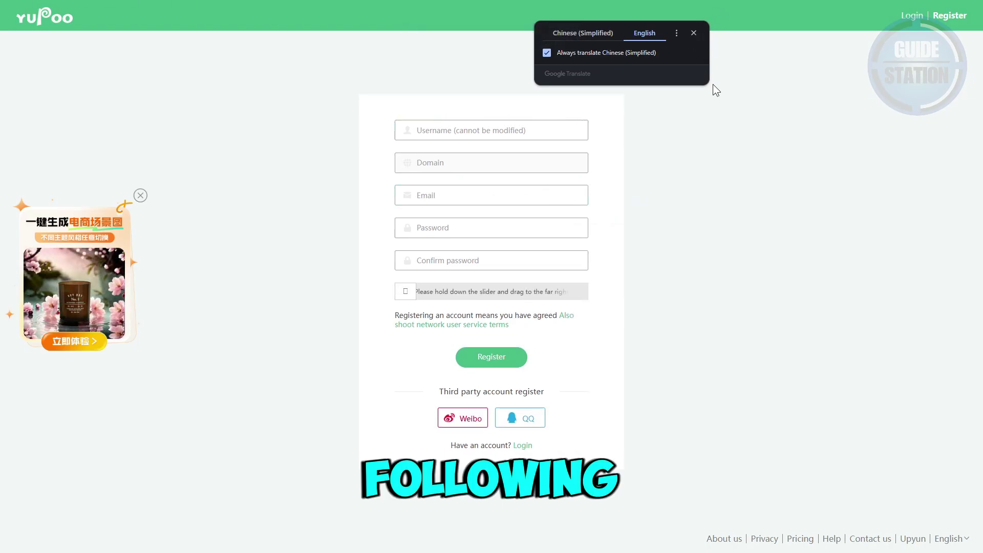
pyautogui.click(593, 34)
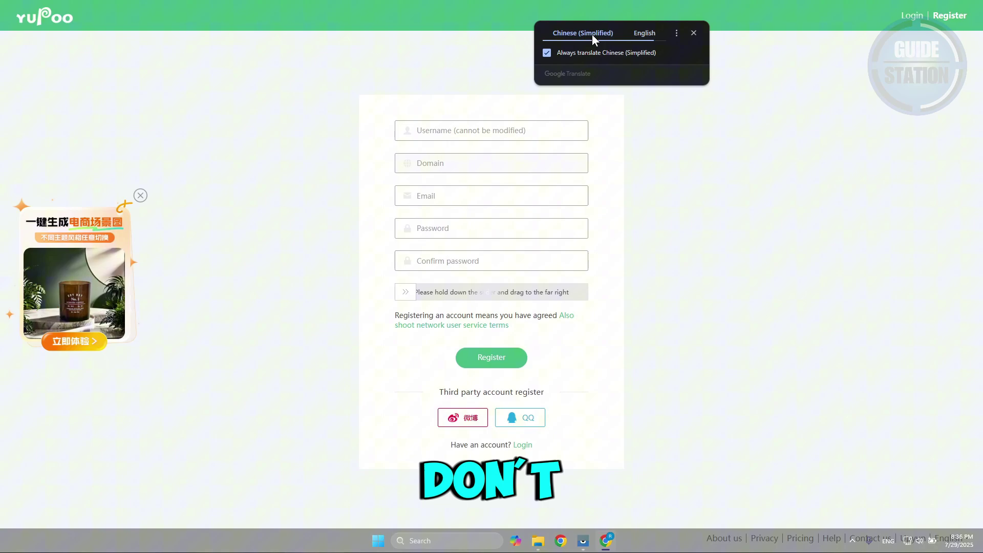
pyautogui.click(773, 190)
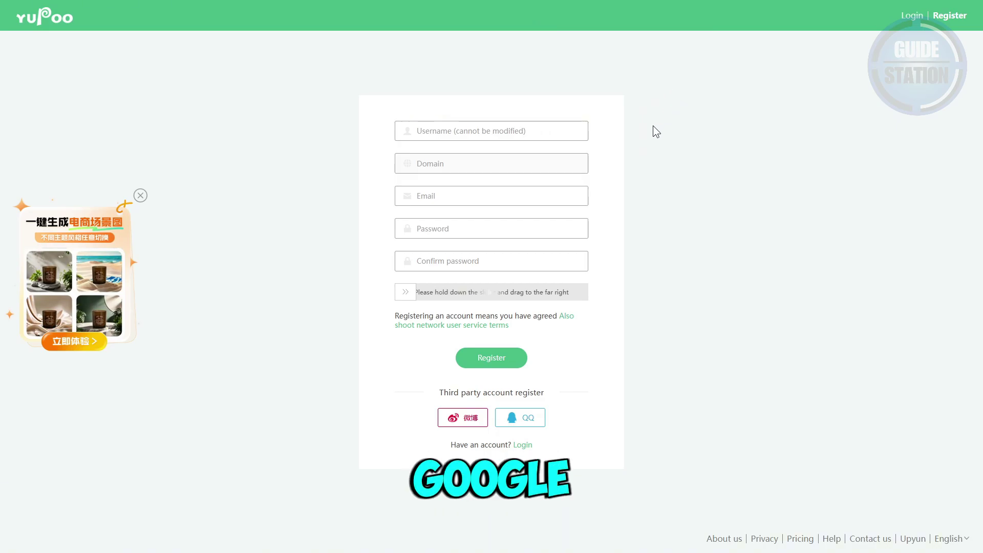
# Translate the registration page into English from the page menu and close the bubble
pyautogui.rightClick(673, 112)
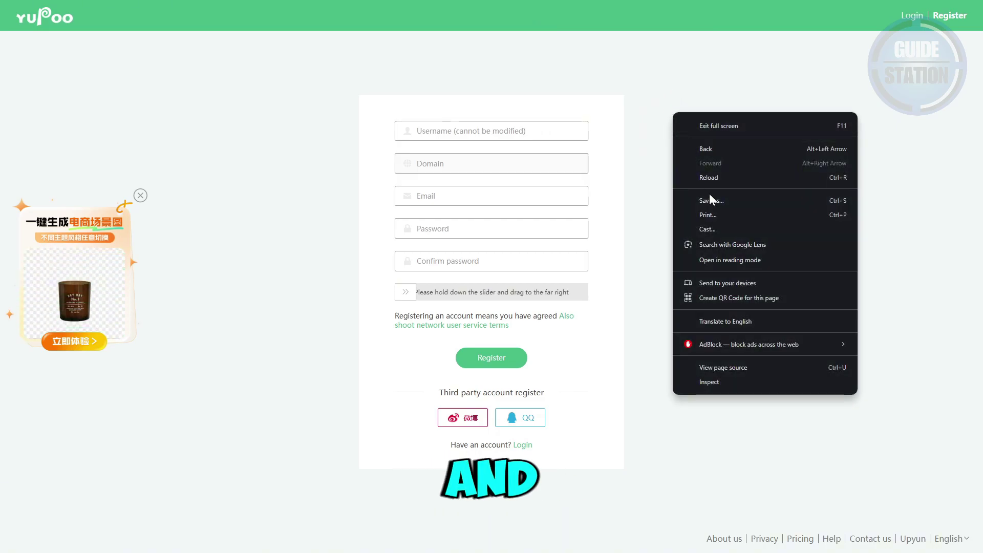
pyautogui.click(751, 320)
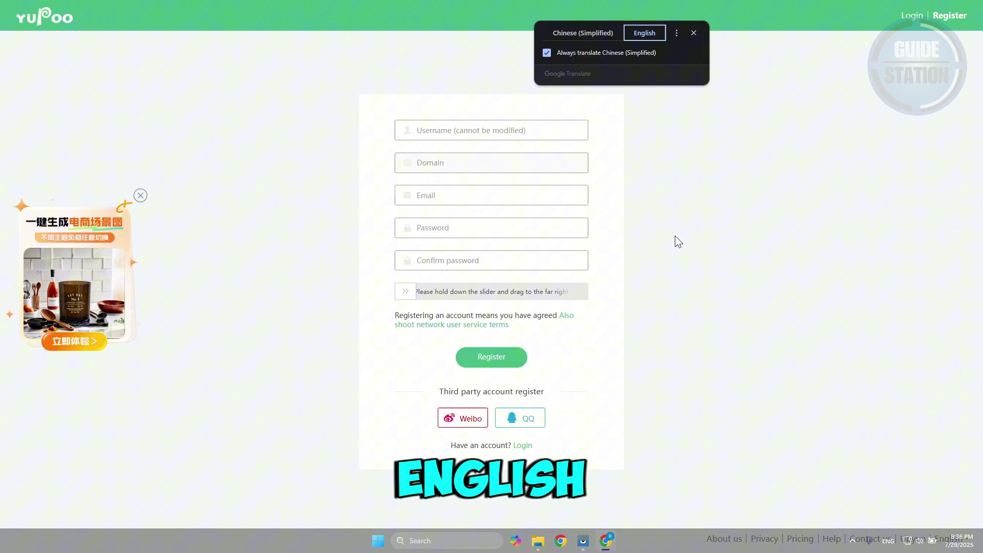
pyautogui.click(705, 166)
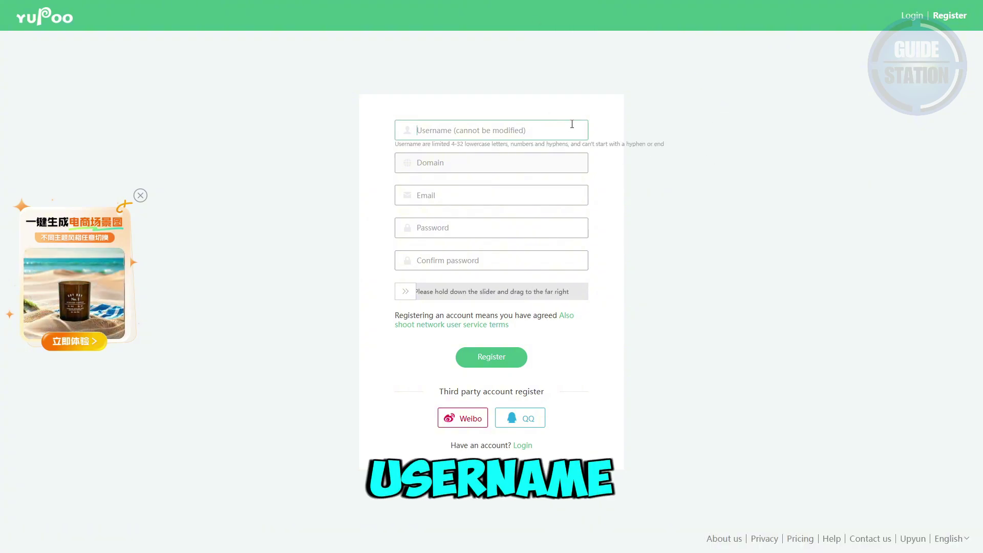
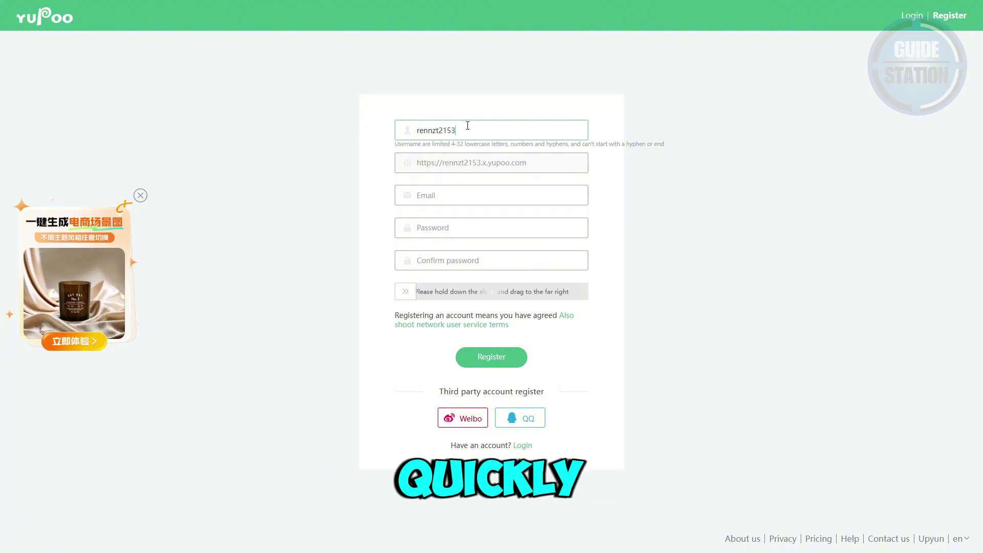
# Select the email address field to begin entering it
pyautogui.click(456, 200)
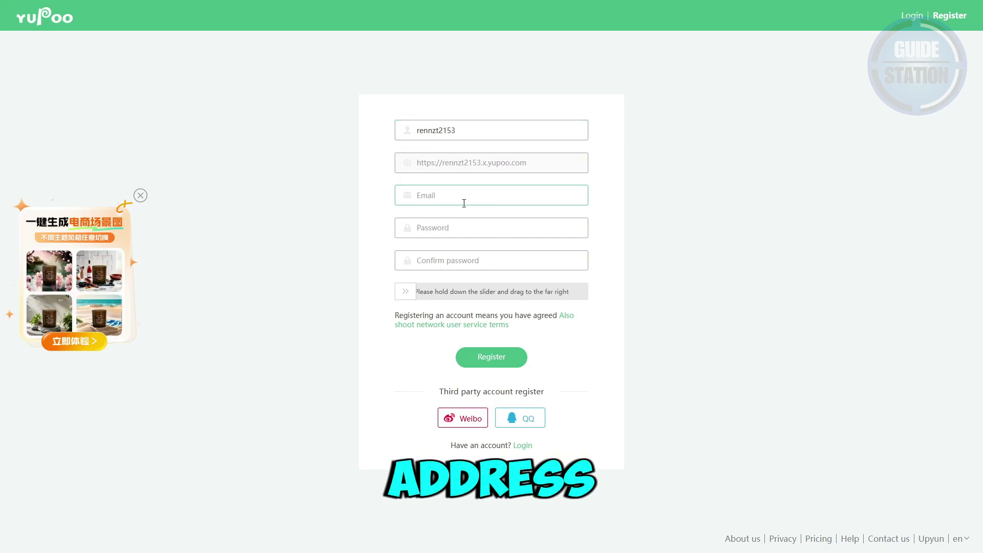